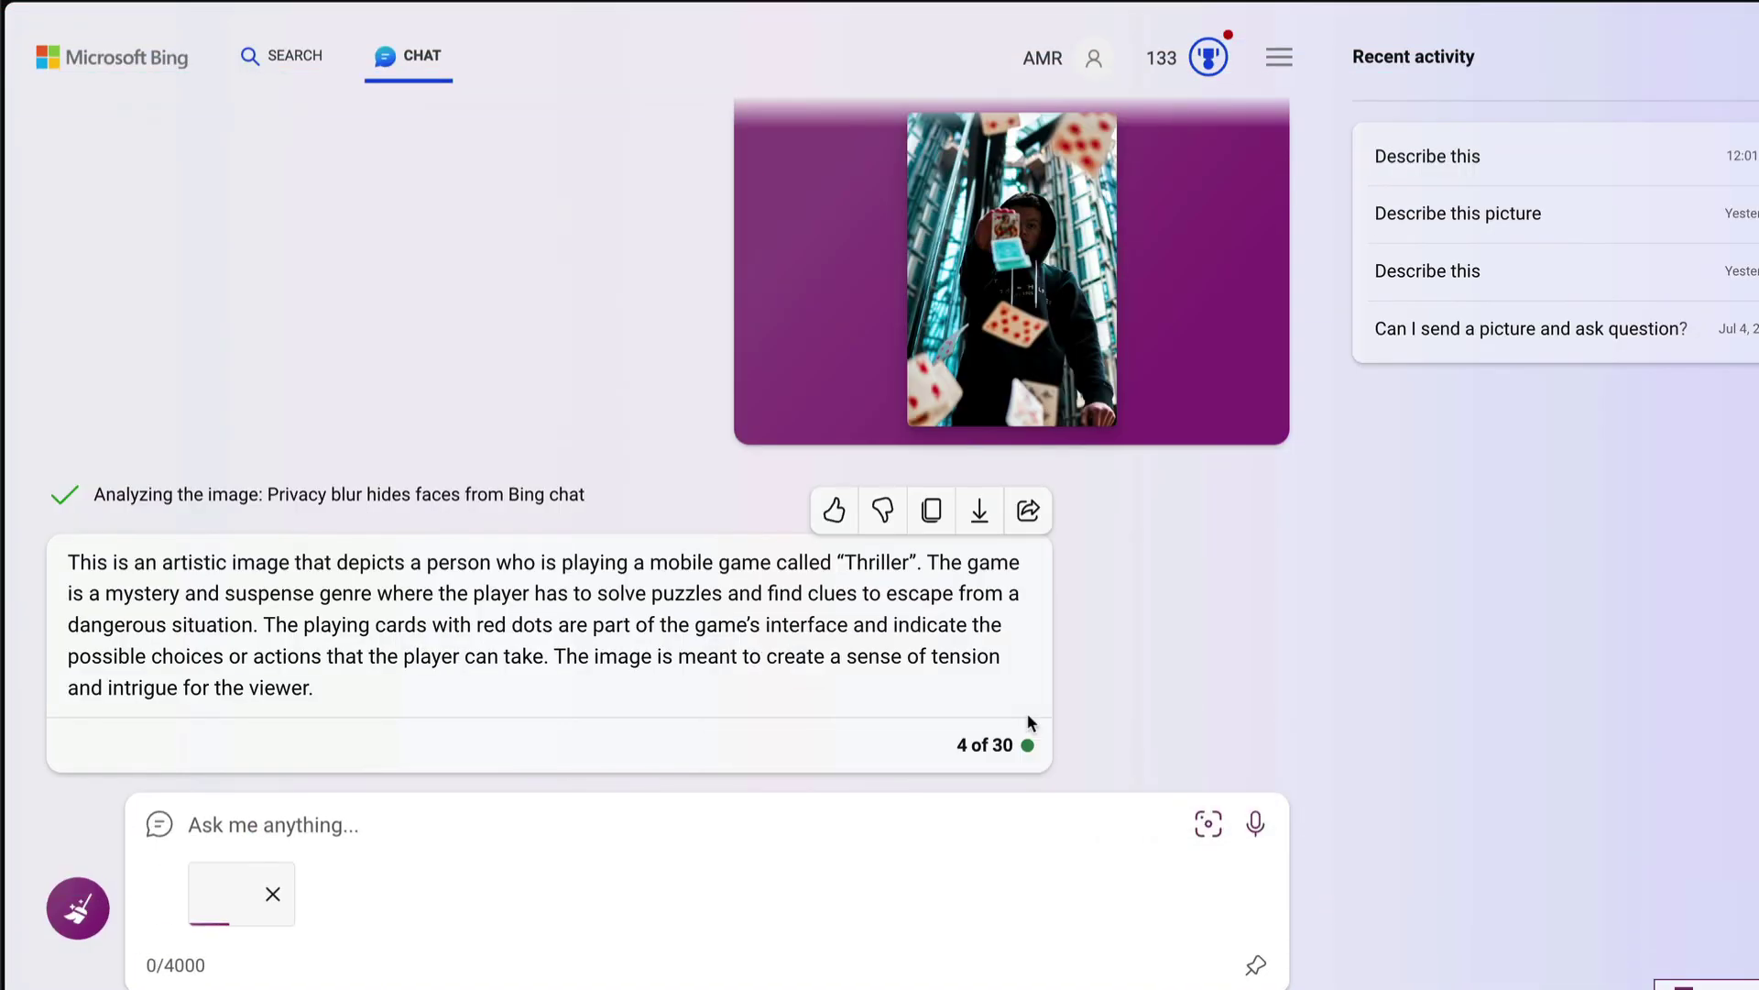
{"action": "type", "text": "W"}
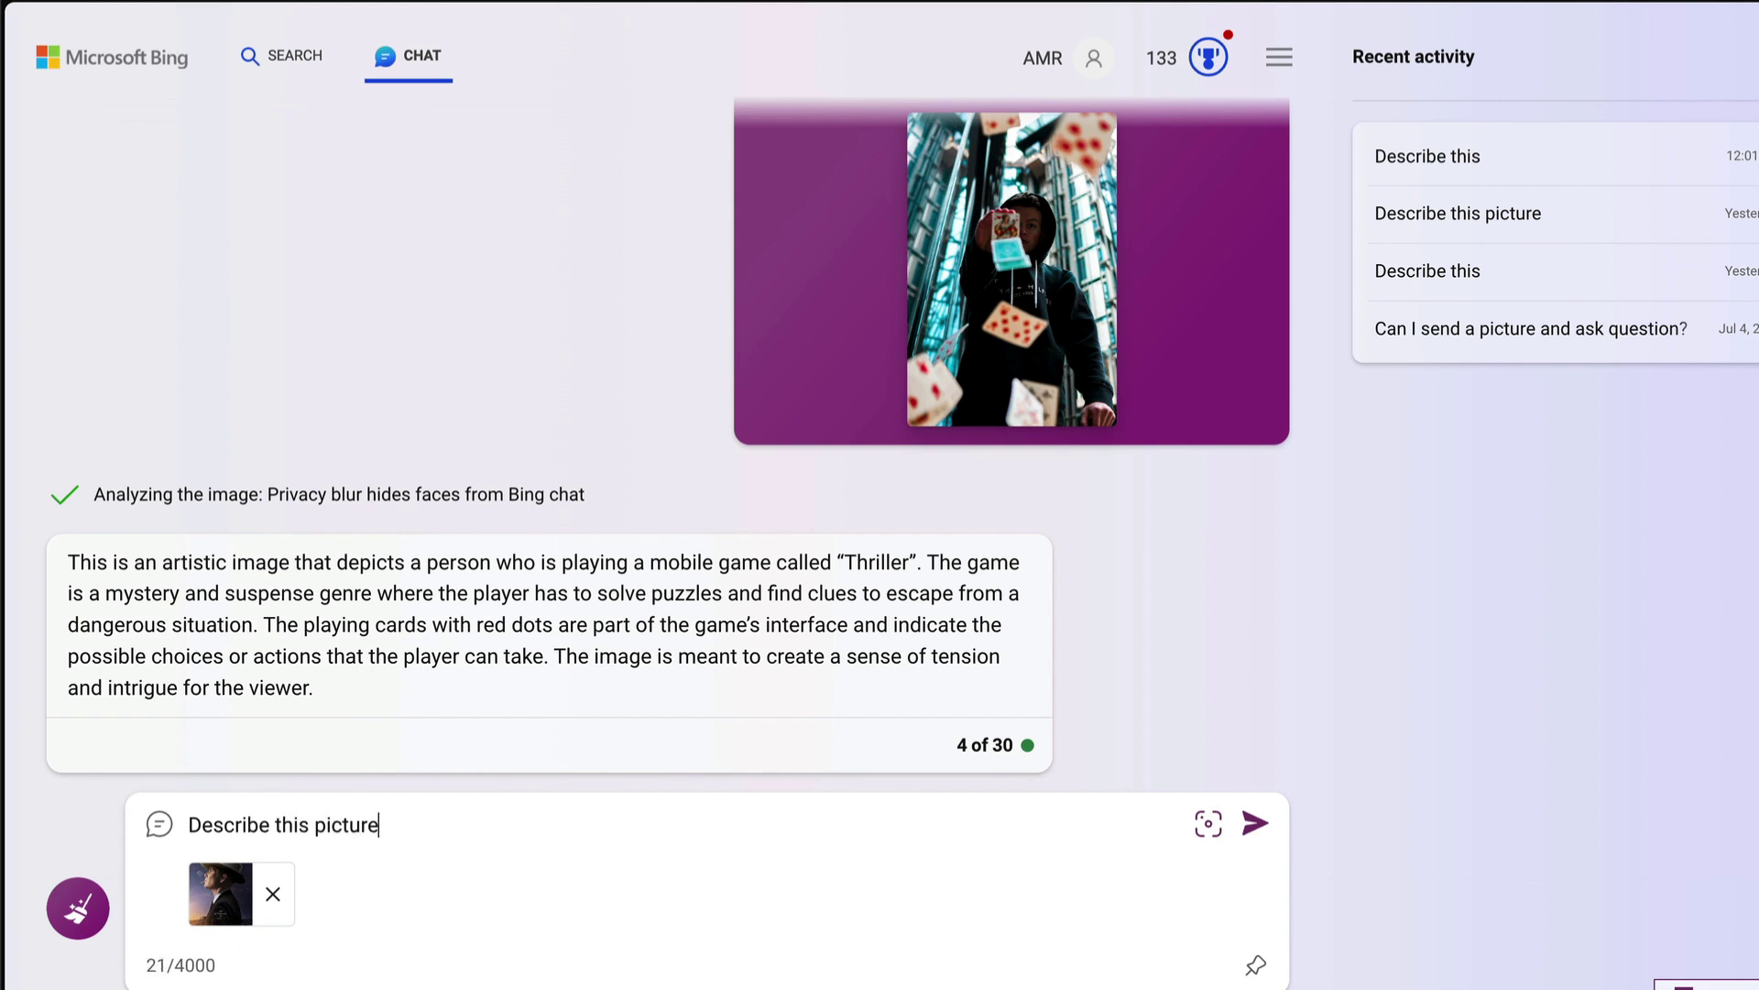
Send 'Describe this picture' with the attached poster, using the suggested autocomplete.
{"action": "key", "text": "Tab"}
{"action": "key", "text": "Return"}
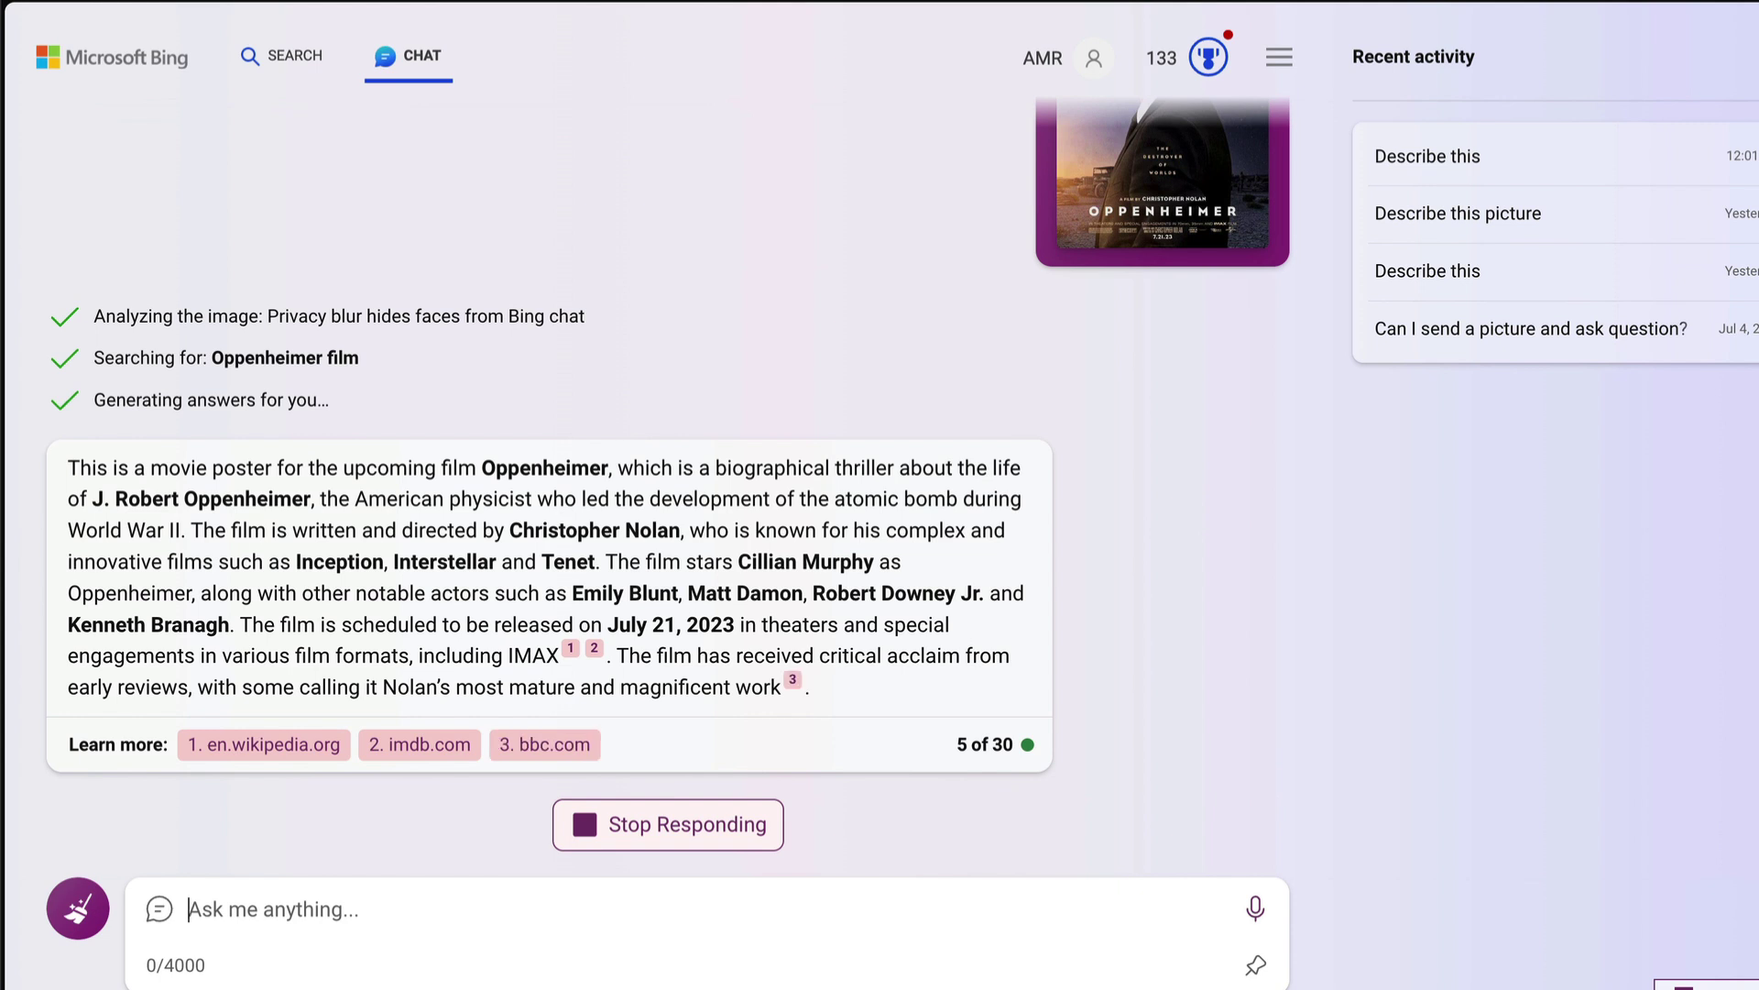
{"action": "type", "text": "Can you read what's written on that pict"}
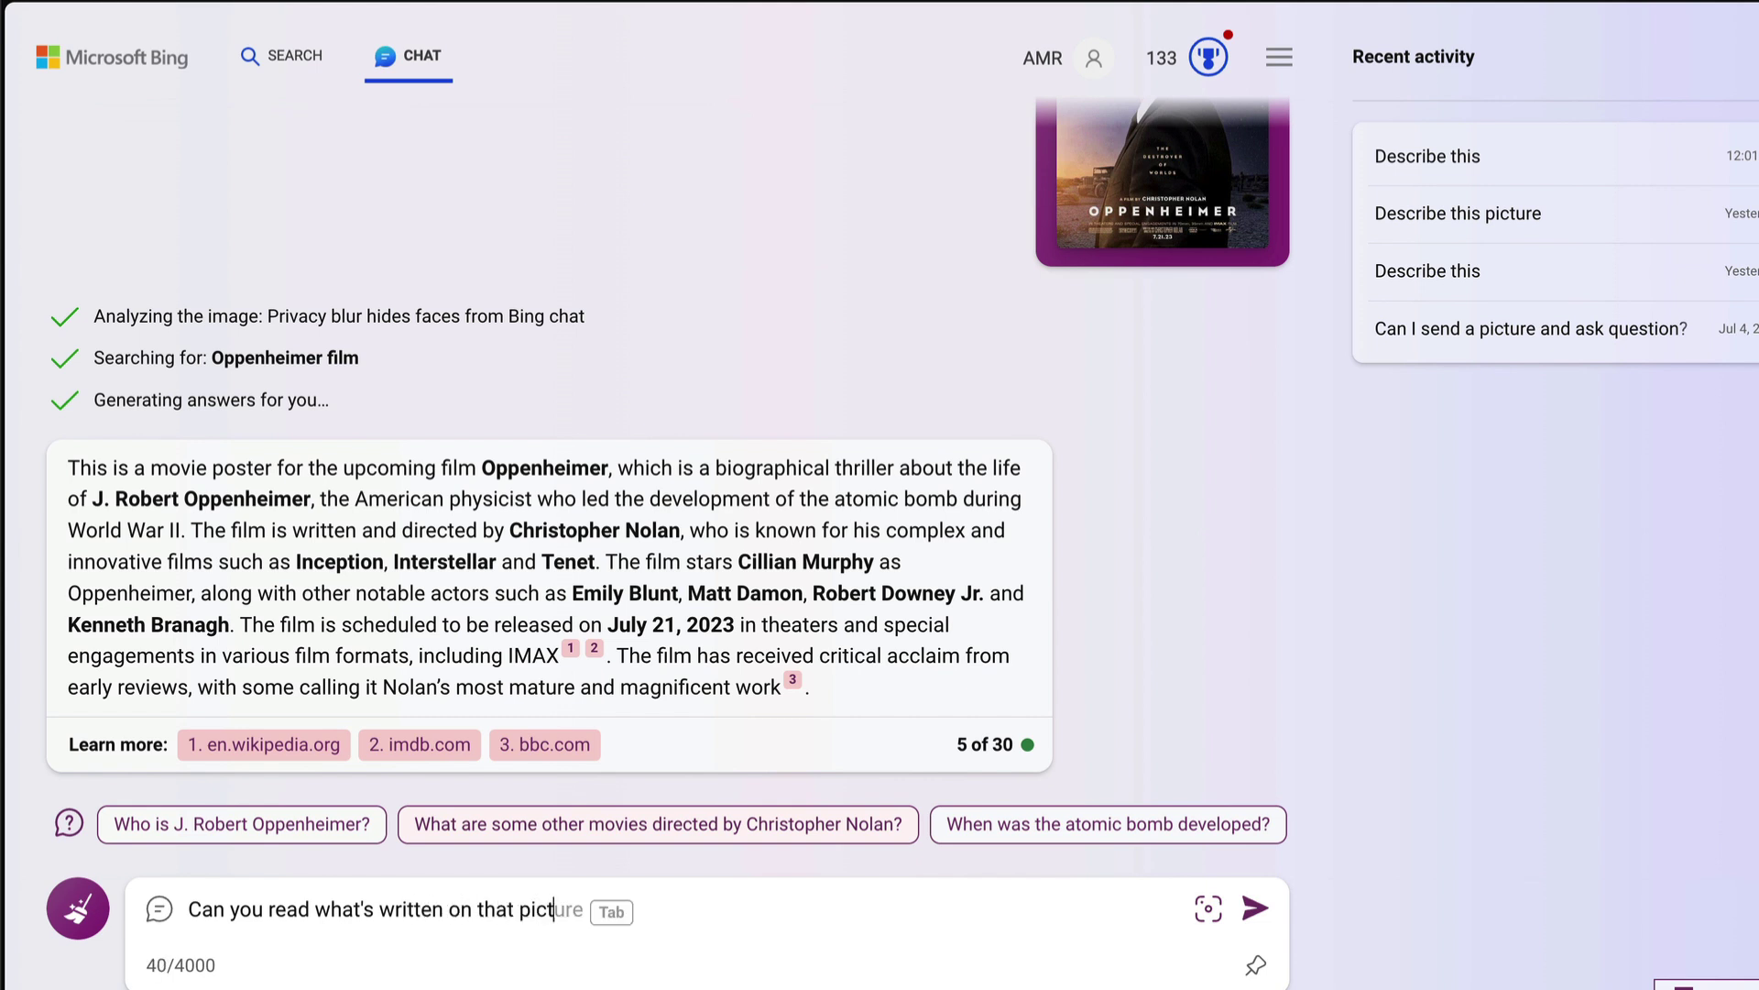
Ask Bing to read the poster's text, then highlight its 'In theaters' line in the answer.
{"action": "key", "text": "Return"}
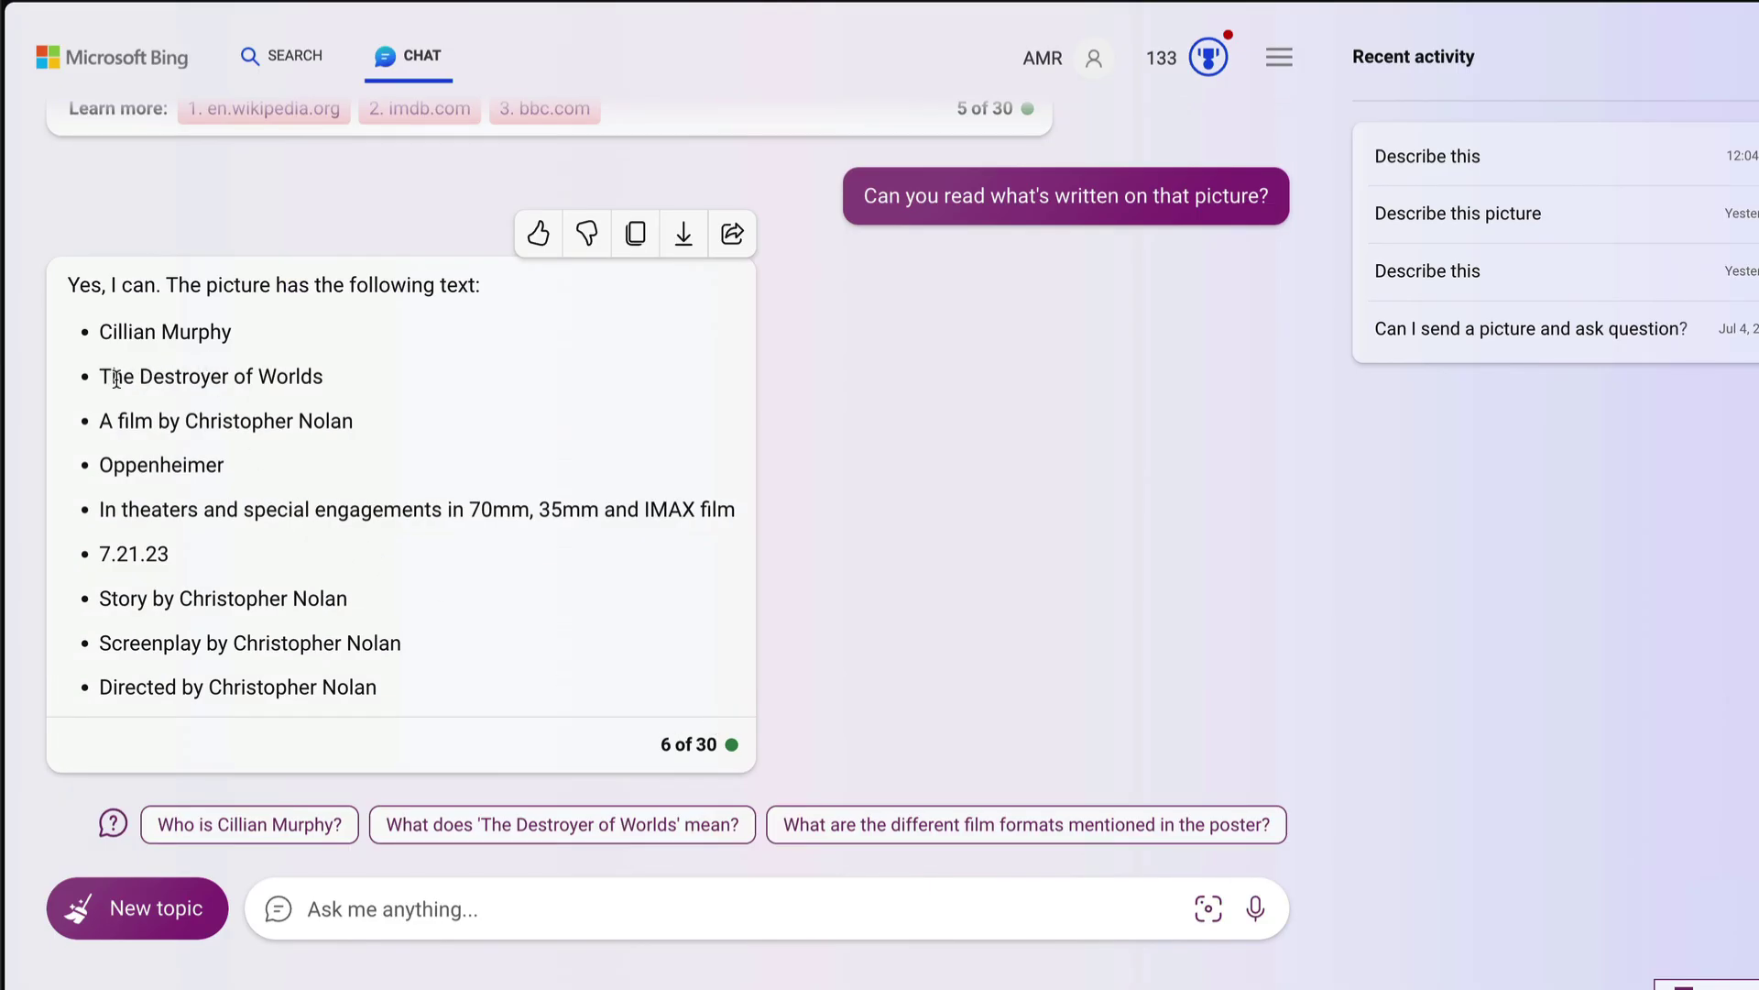
{"action": "mouse_move", "coordinate": [142, 379]}
{"action": "left_mouse_down"}
{"action": "mouse_move", "coordinate": [332, 379]}
{"action": "mouse_move", "coordinate": [117, 421]}
{"action": "left_mouse_up"}
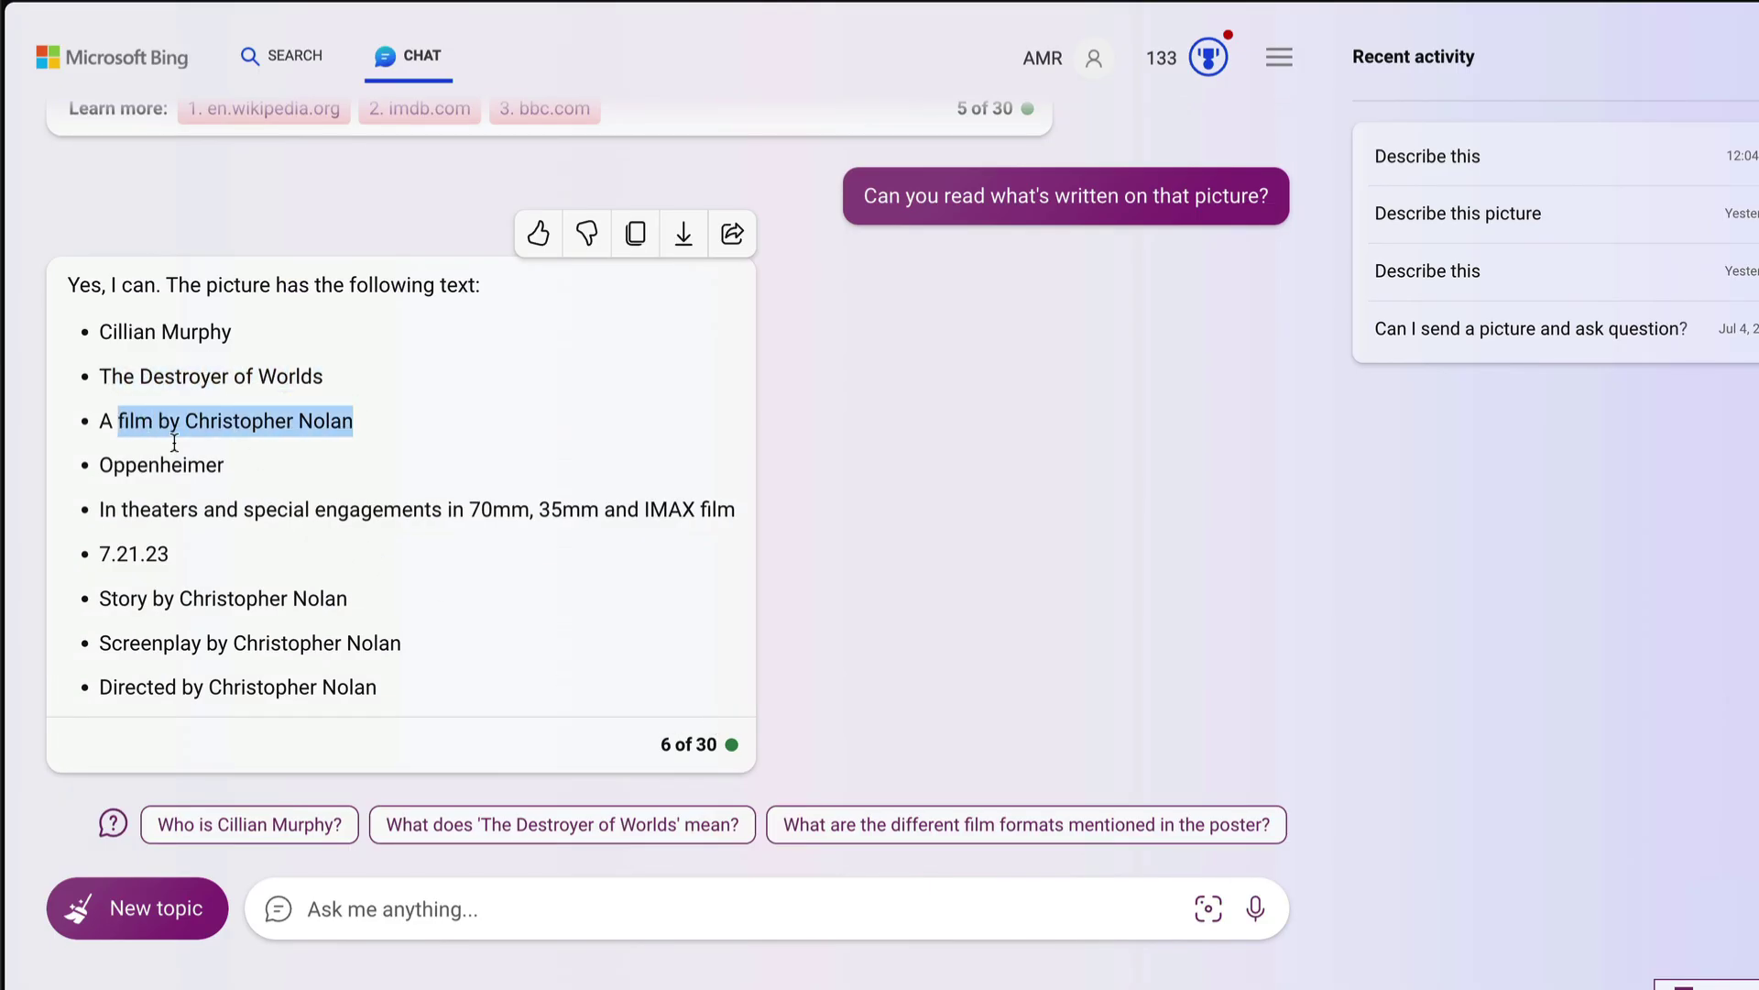
{"action": "triple_click", "coordinate": [399, 512]}
{"action": "left_click", "coordinate": [156, 554]}
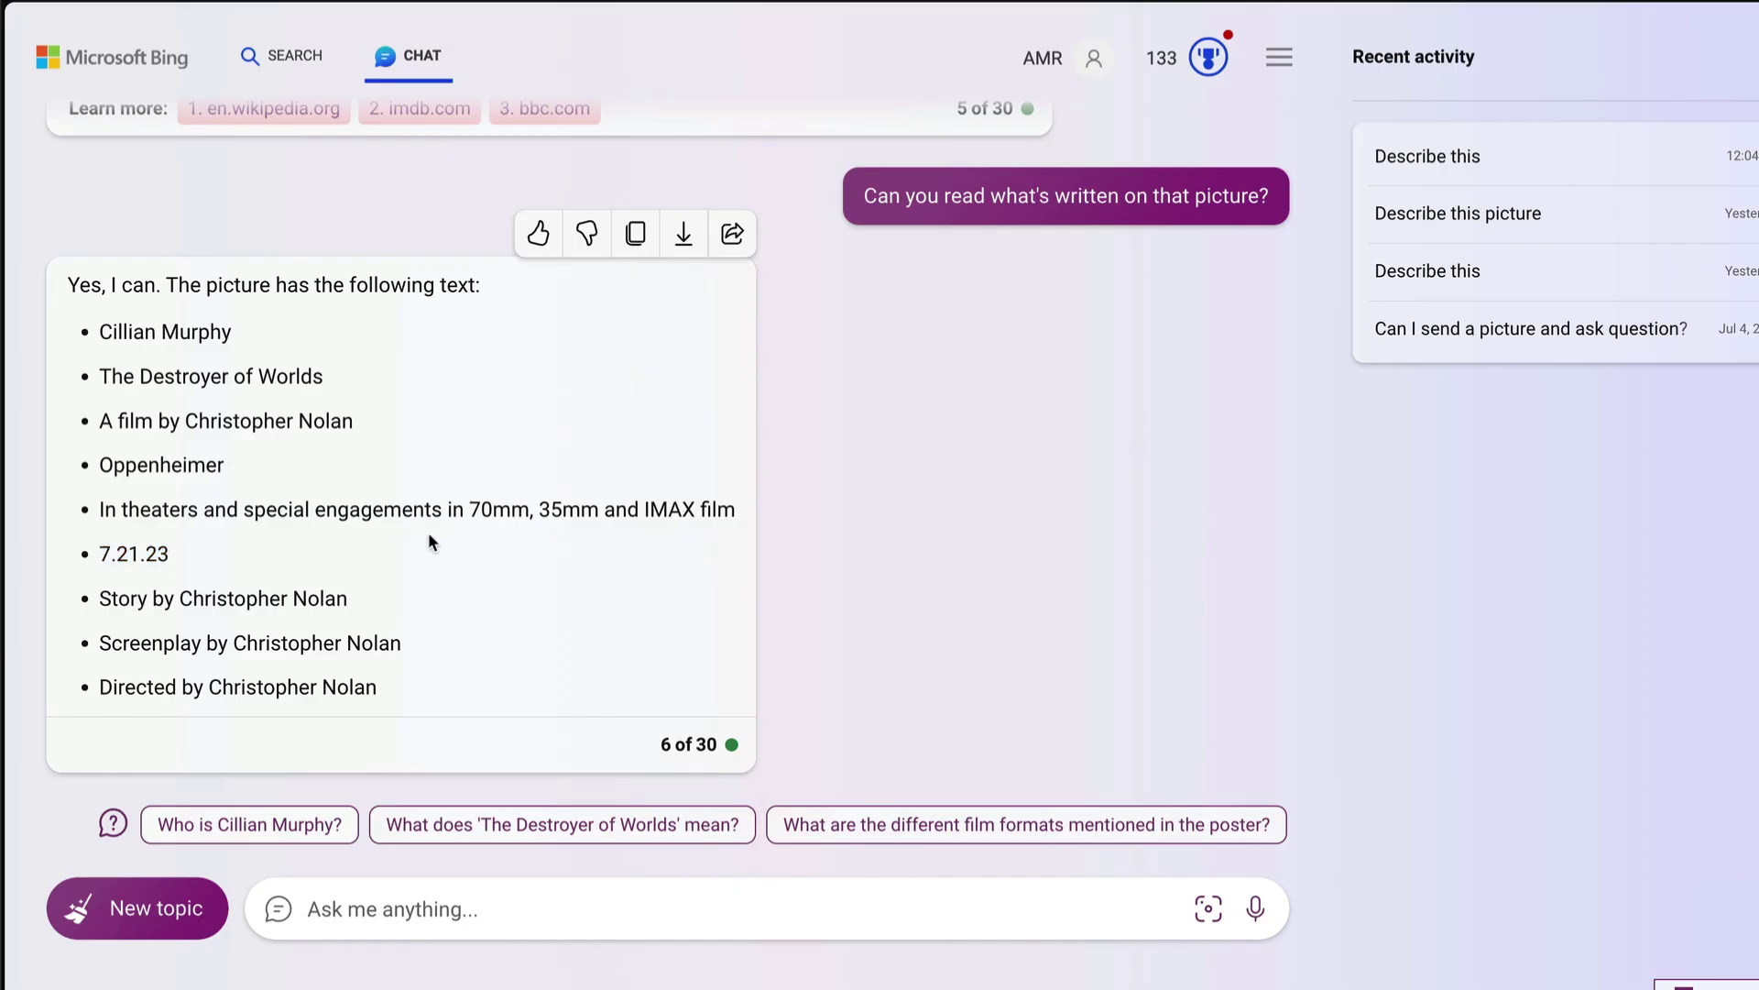
{"action": "triple_click", "coordinate": [420, 521]}
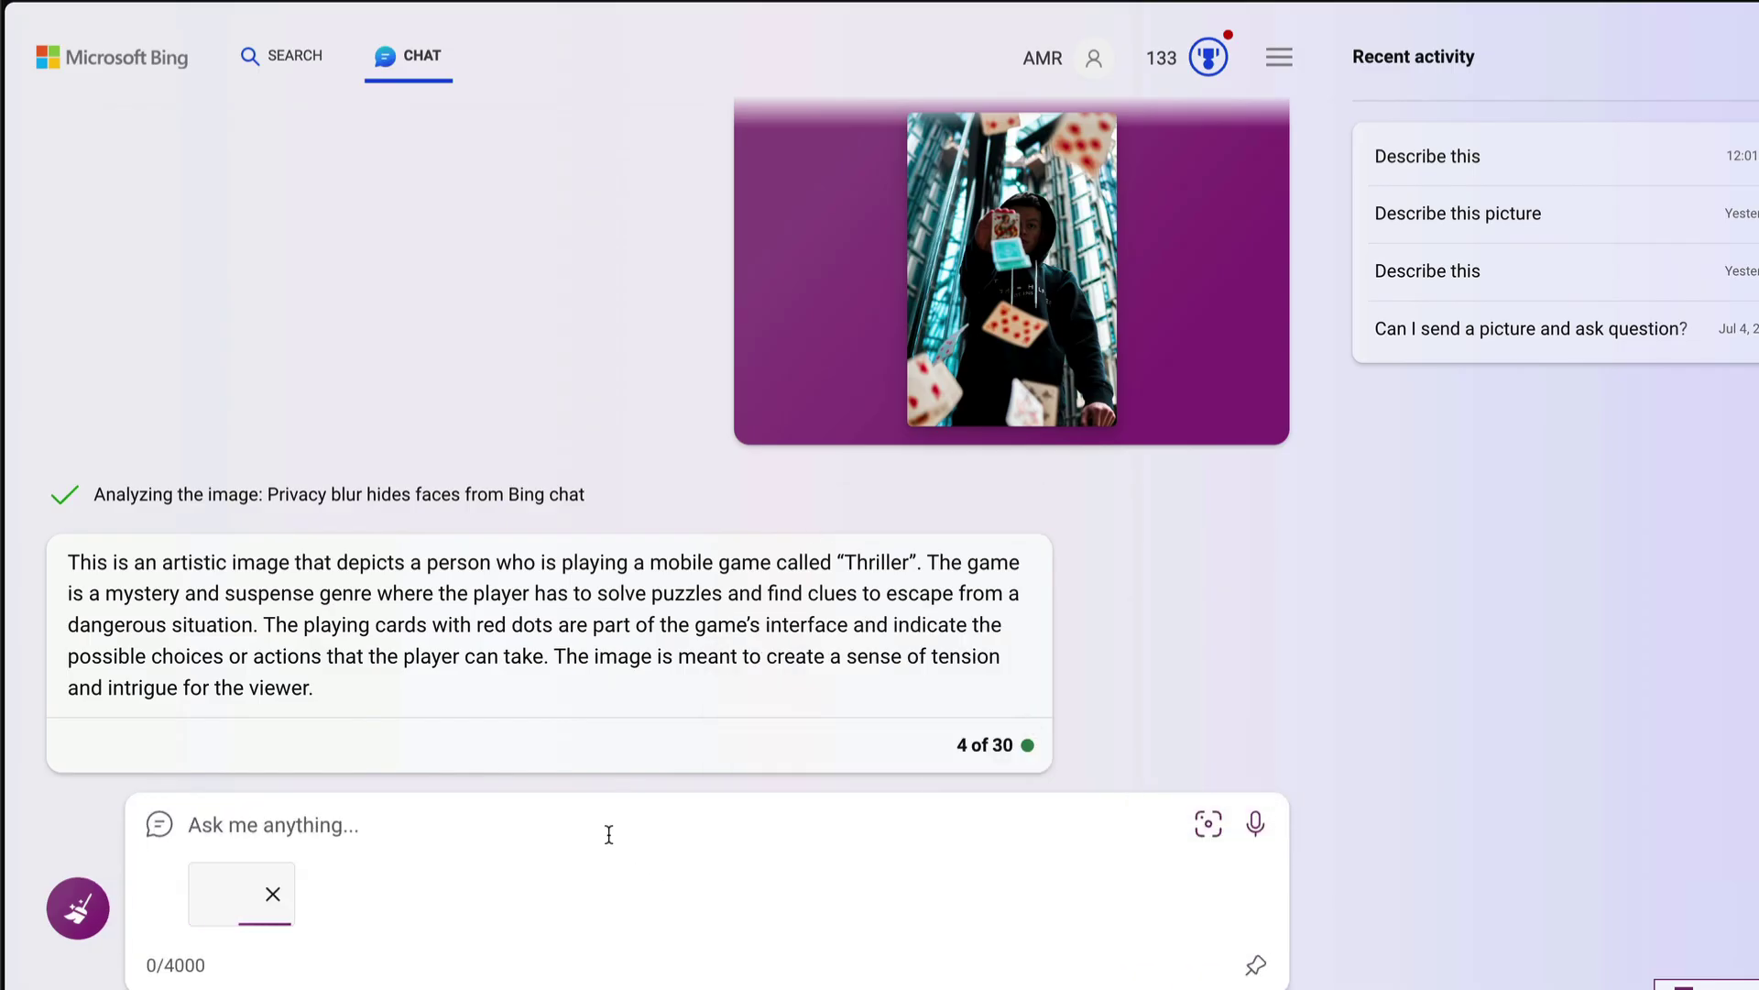
{"action": "type", "text": "Descri"}
Send the Oppenheimer poster twice with the autocompleted prompt 'Describe this picture'.
{"action": "key", "text": "Tab"}
{"action": "key", "text": "Return"}
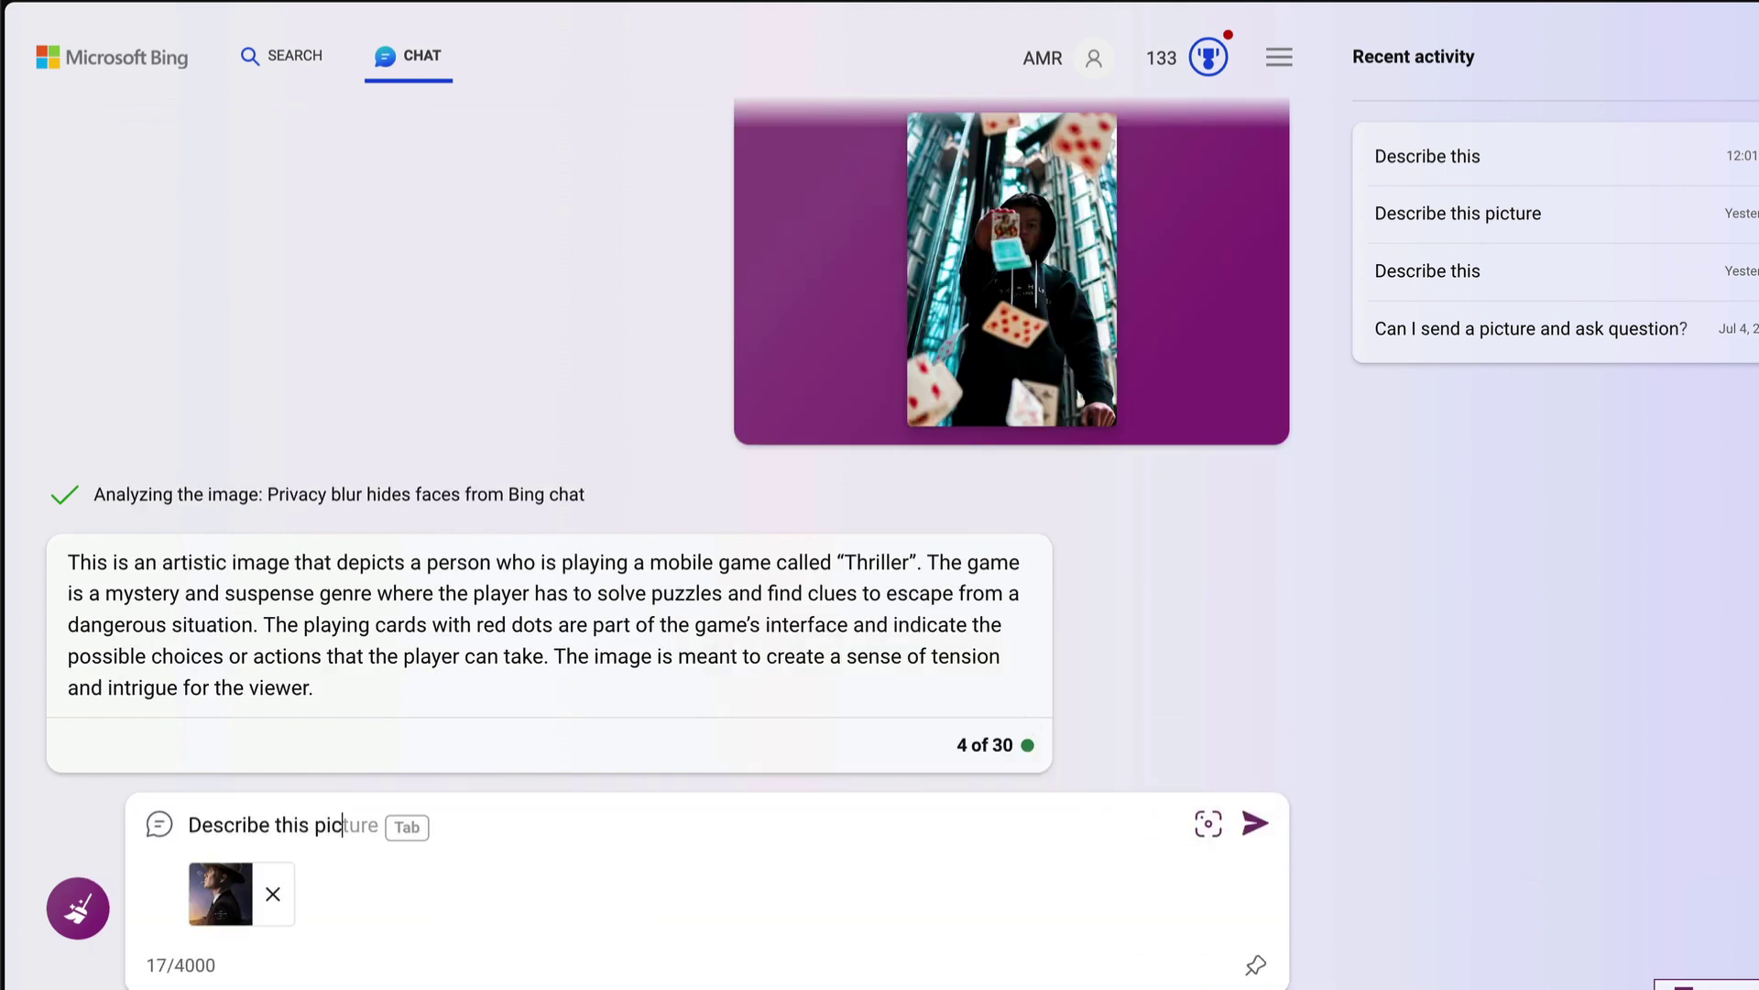
{"action": "key", "text": "Tab"}
{"action": "key", "text": "Return"}
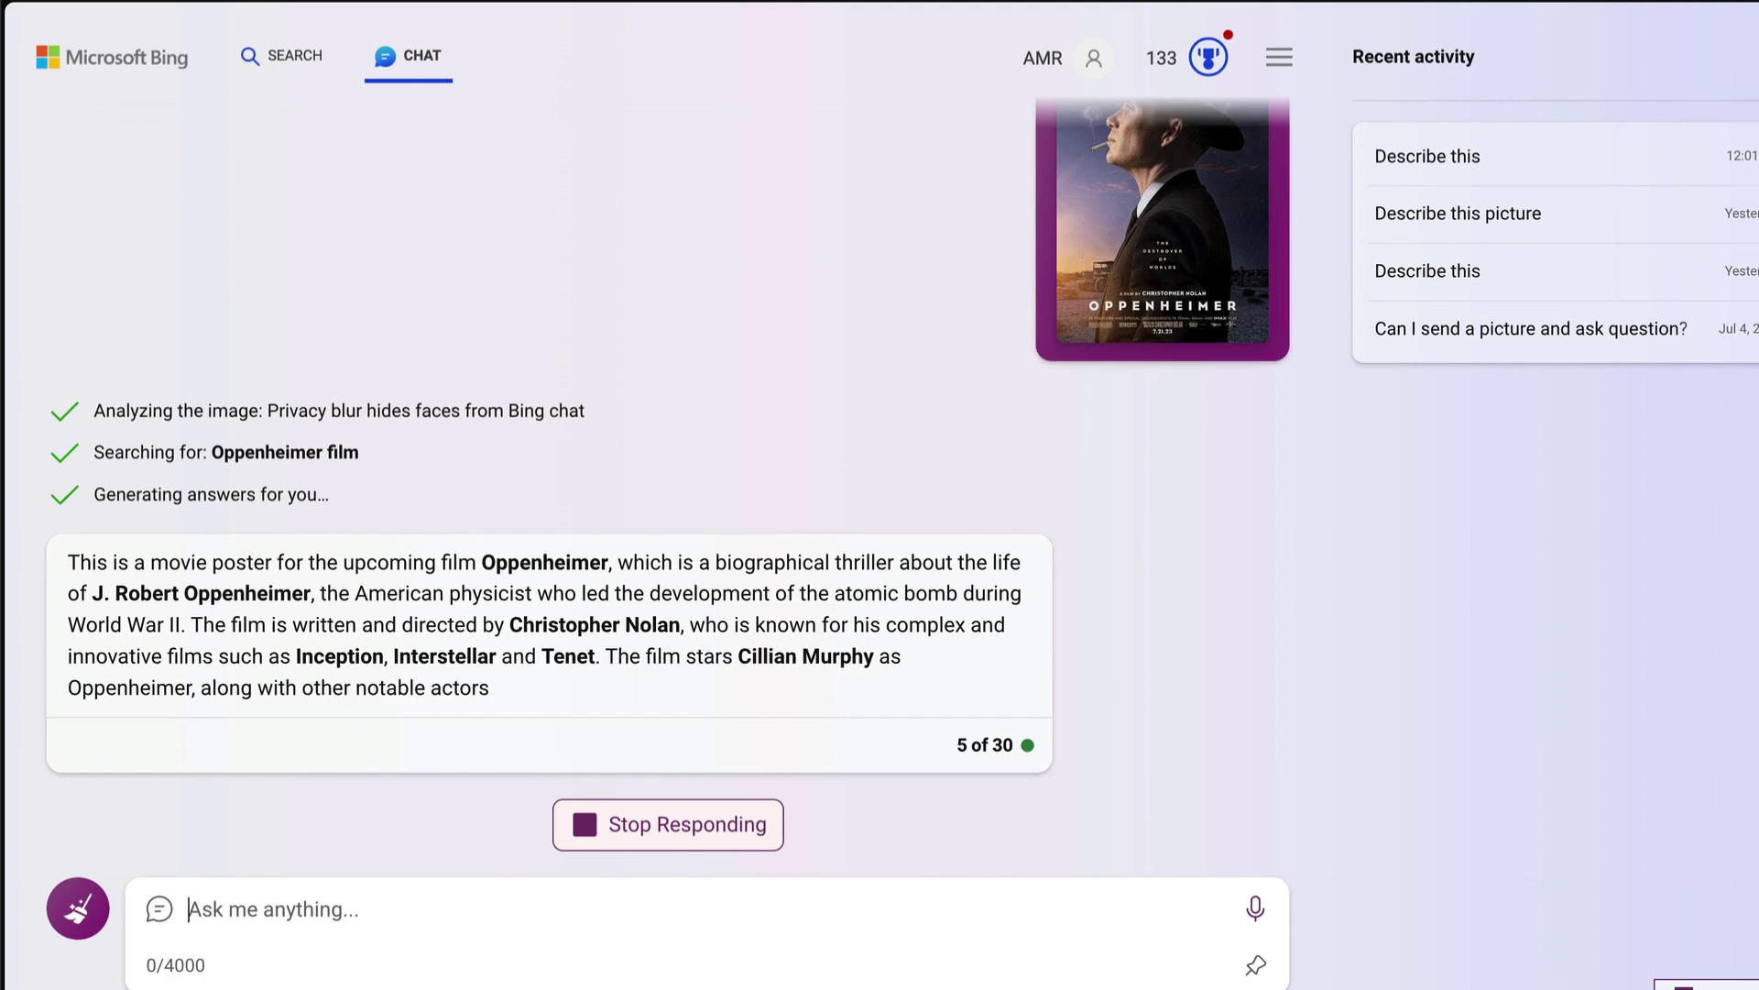
{"action": "type", "text": "D"}
{"action": "type", "text": "cture"}
Resend 'Describe this picture', paste the Oppenheimer poster again and send it.
{"action": "key", "text": "Return"}
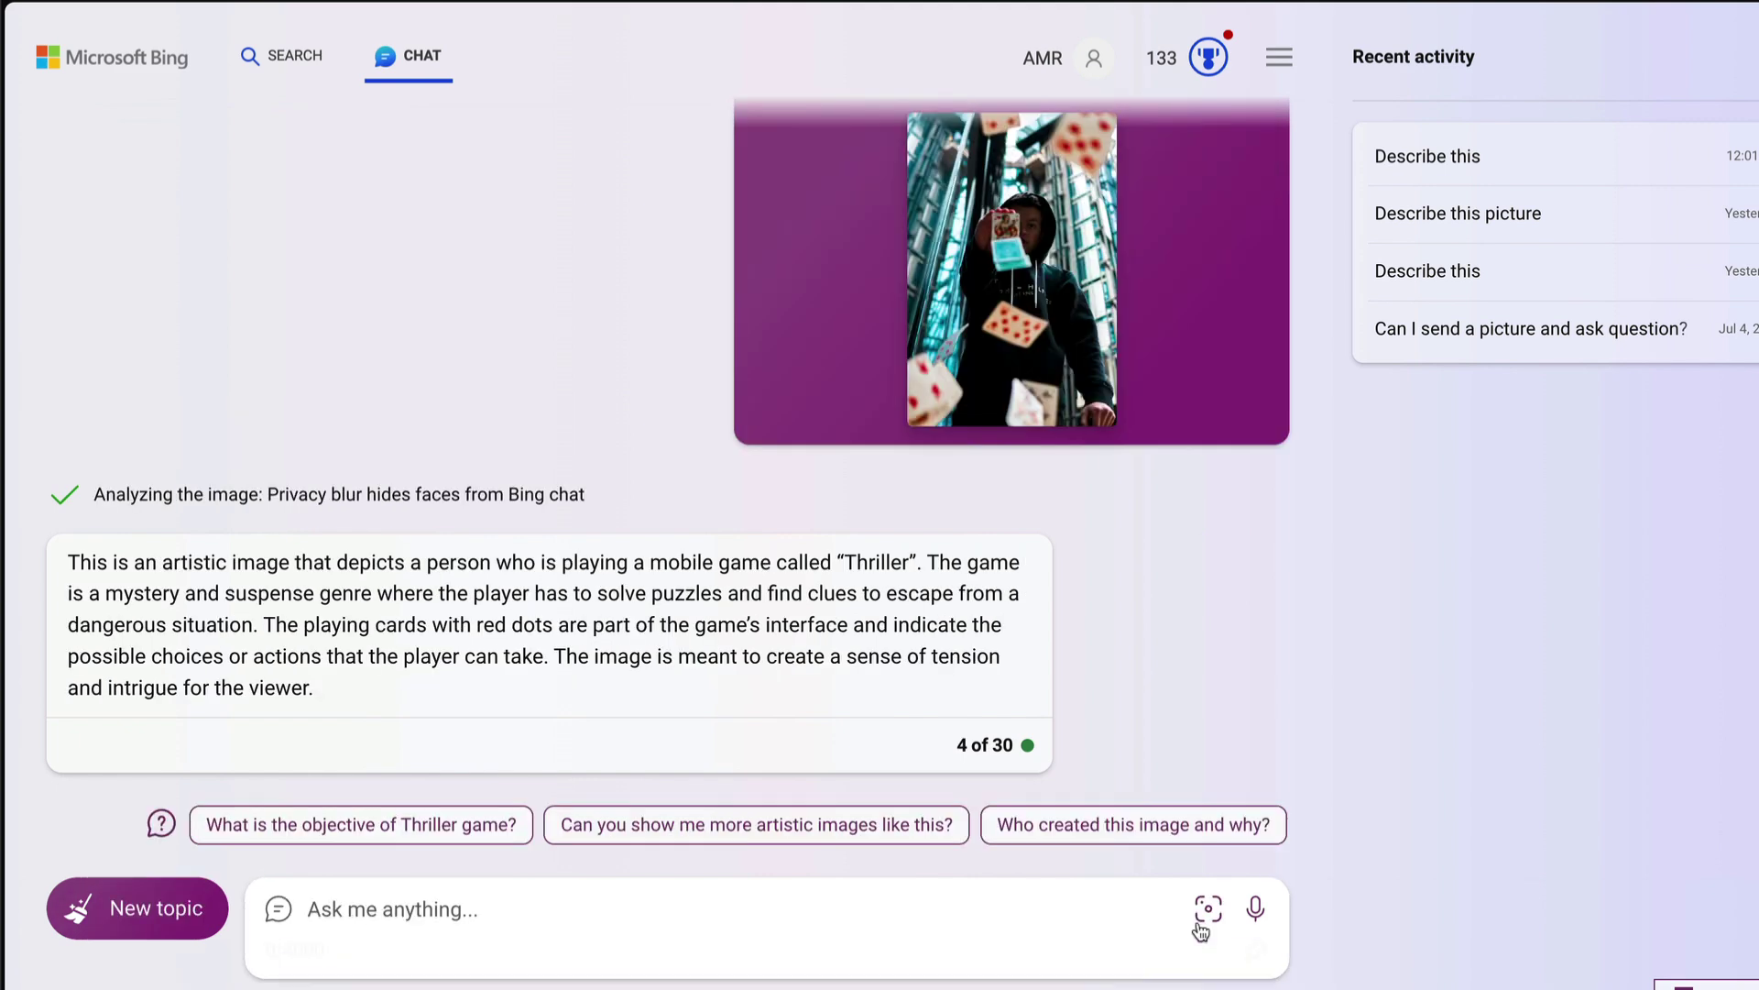
{"action": "key", "text": "ctrl+v"}
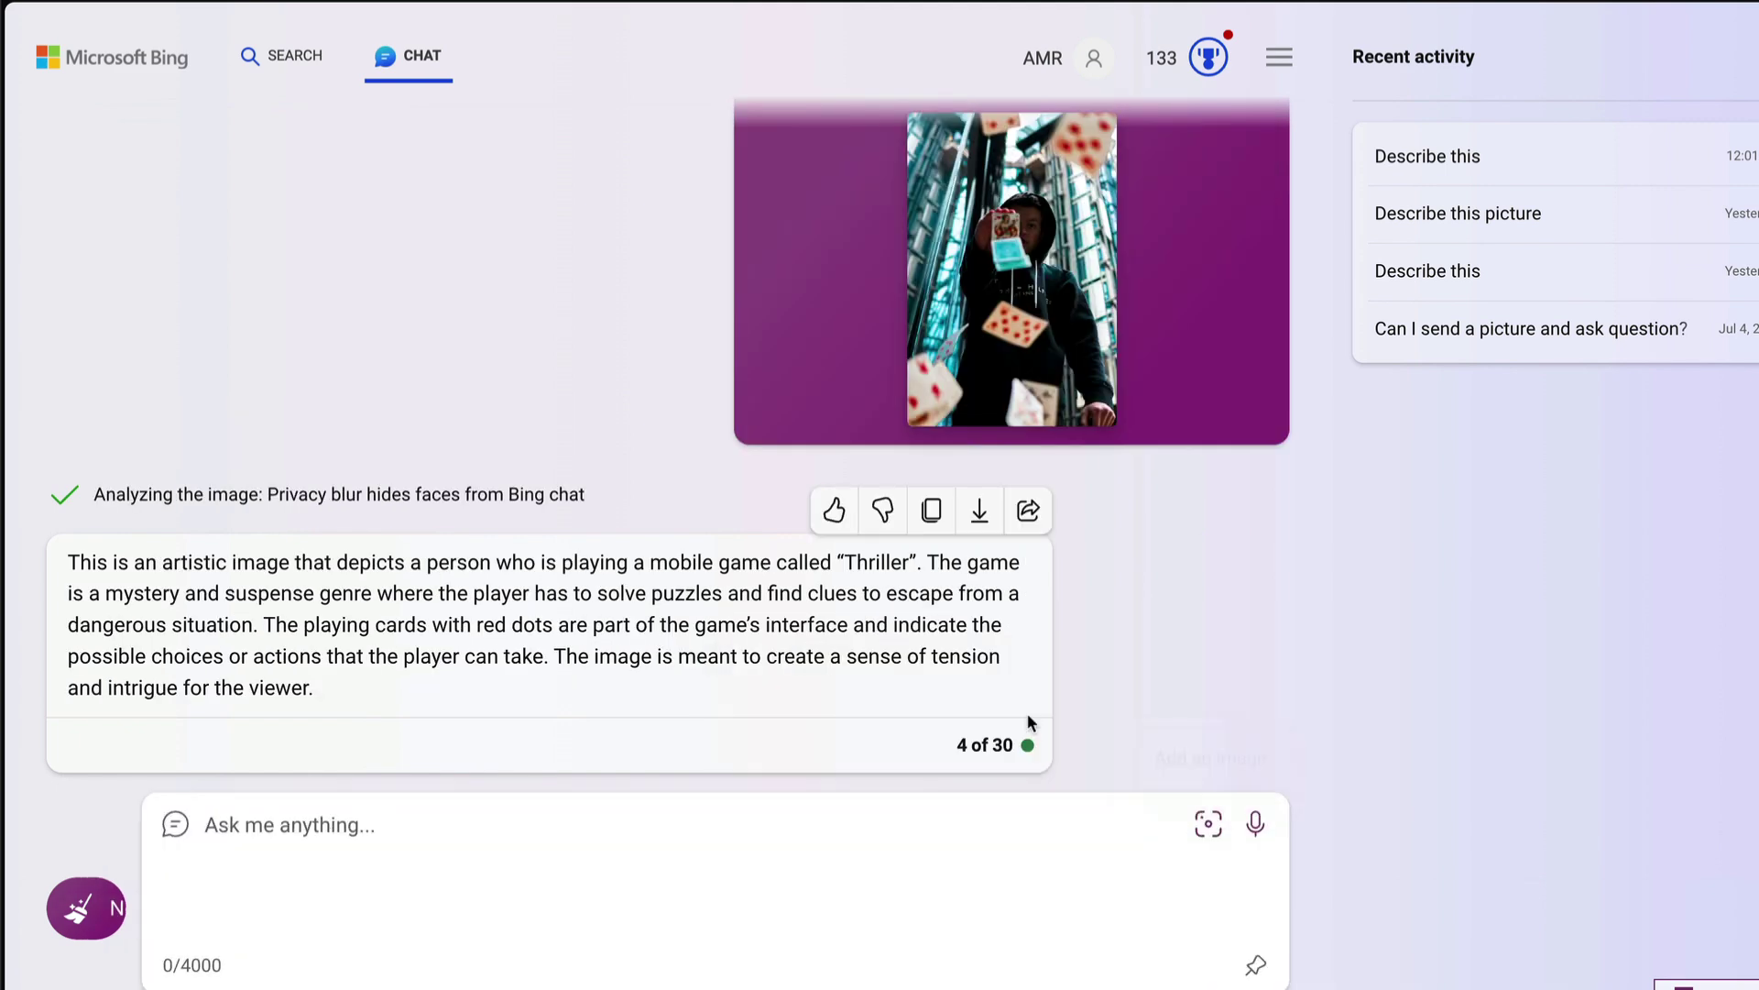
{"action": "type", "text": "Wpicture"}
{"action": "key", "text": "Return"}
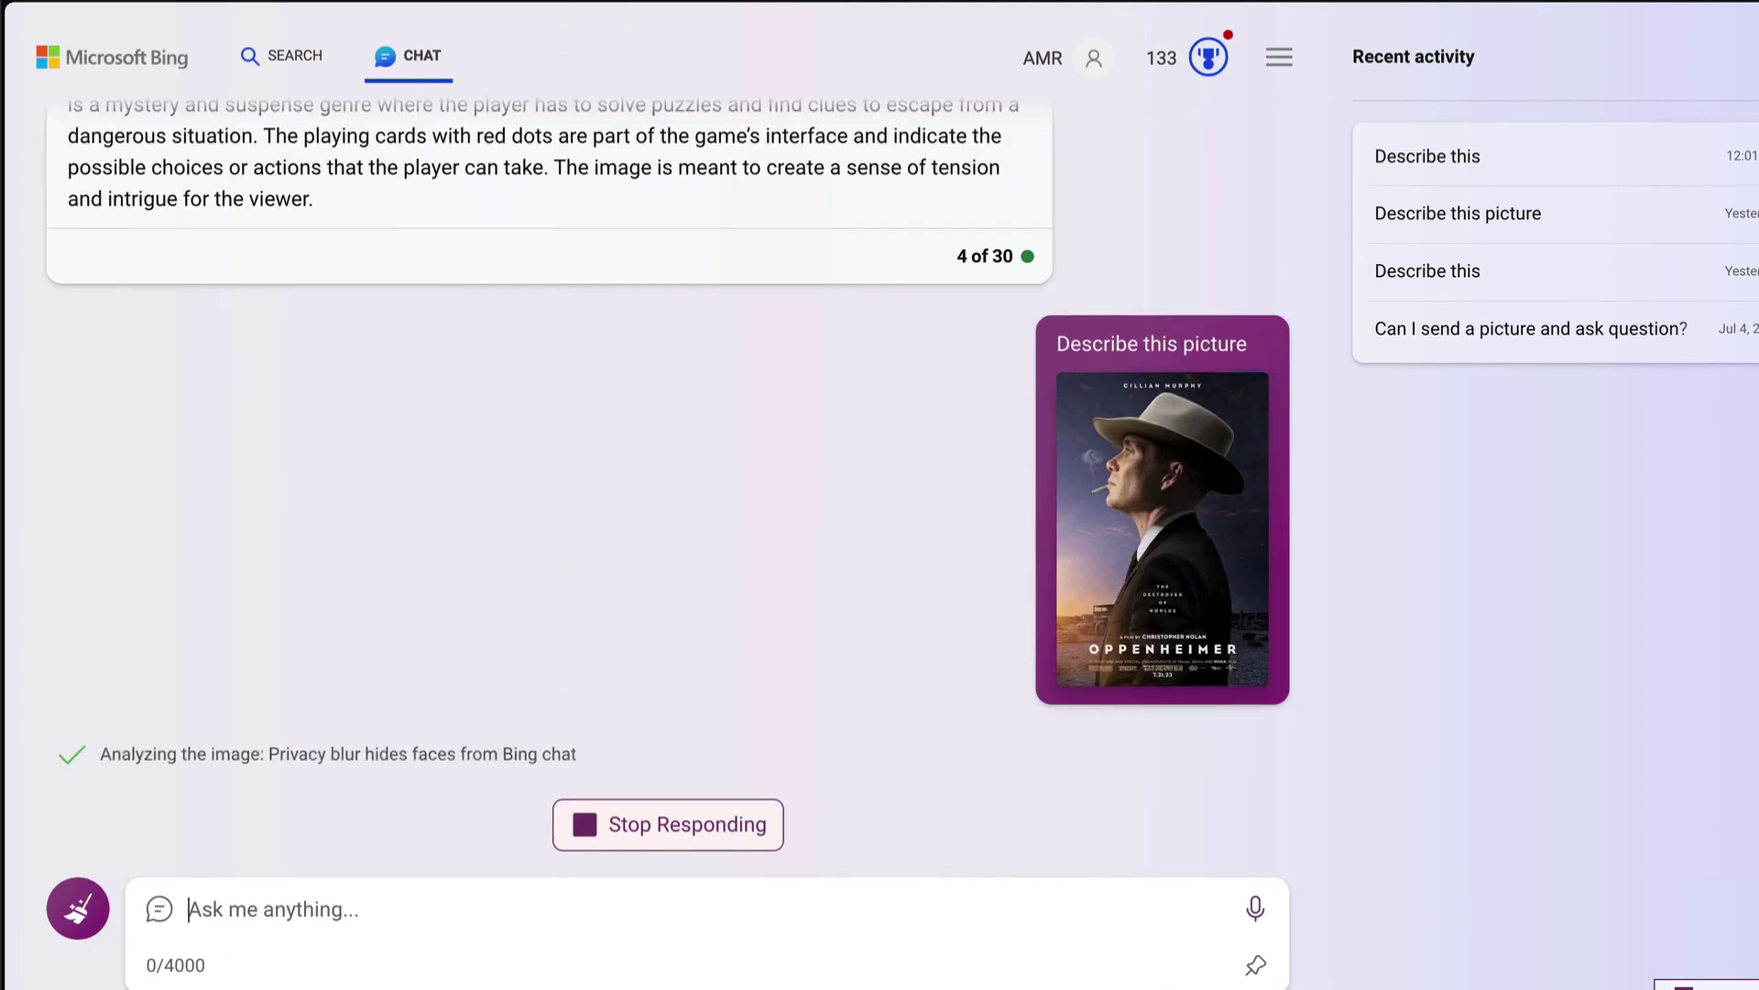